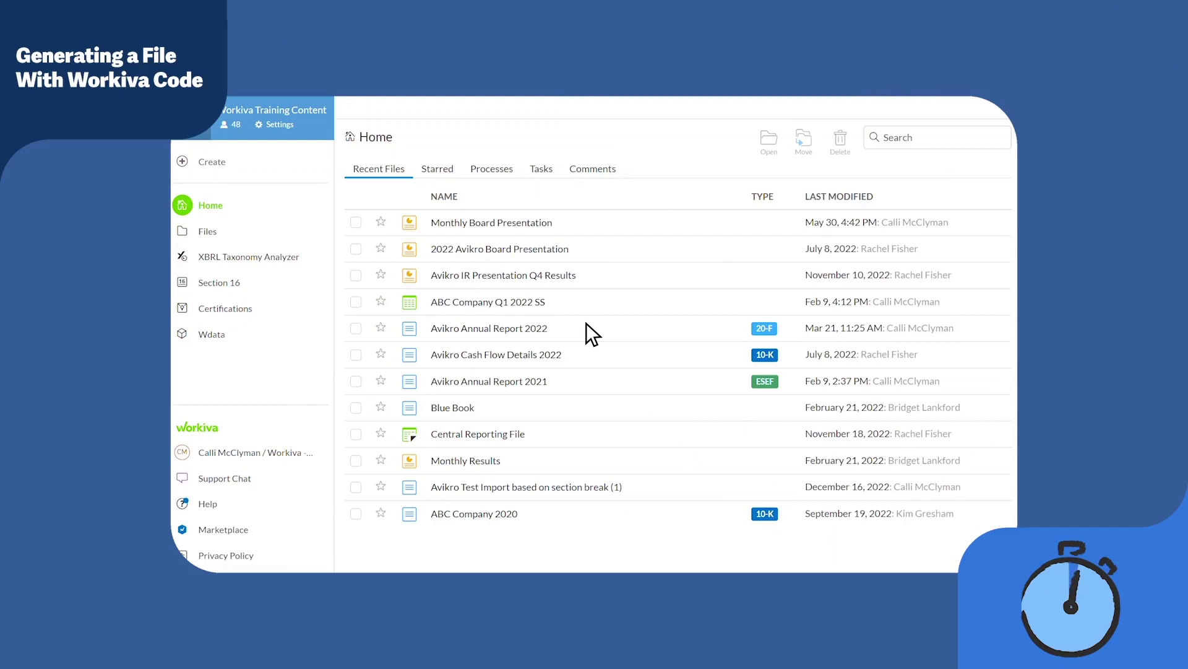
Open the training workspace's Filing settings showing exchange, ticker and filer status.
click(281, 124)
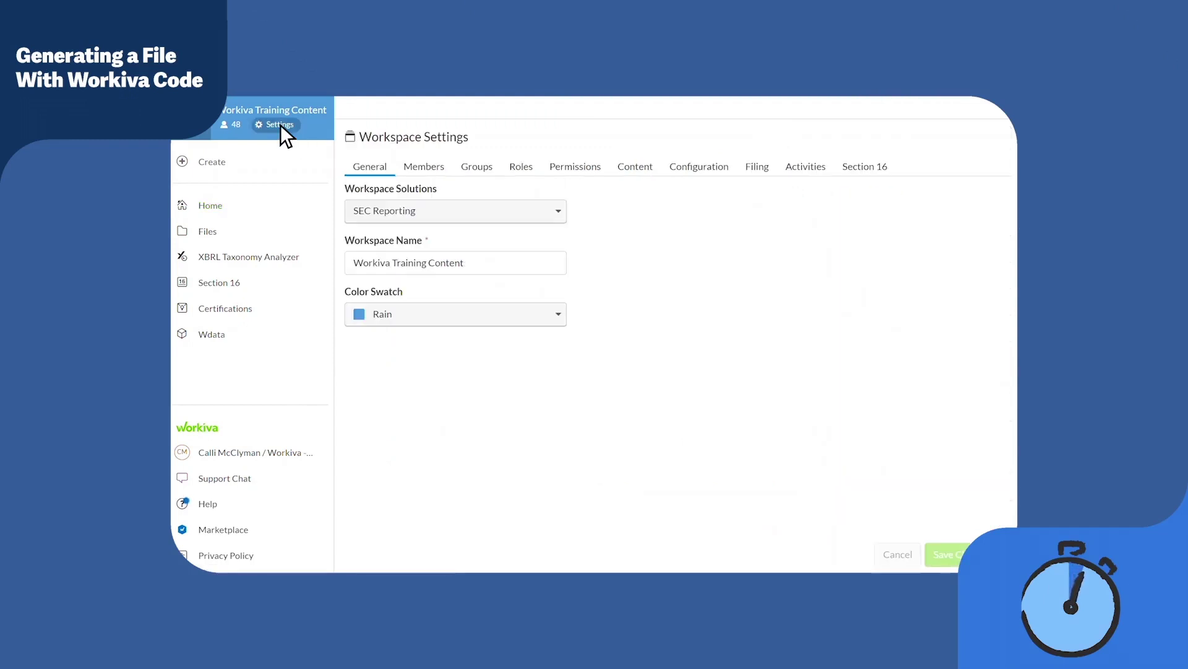
click(762, 168)
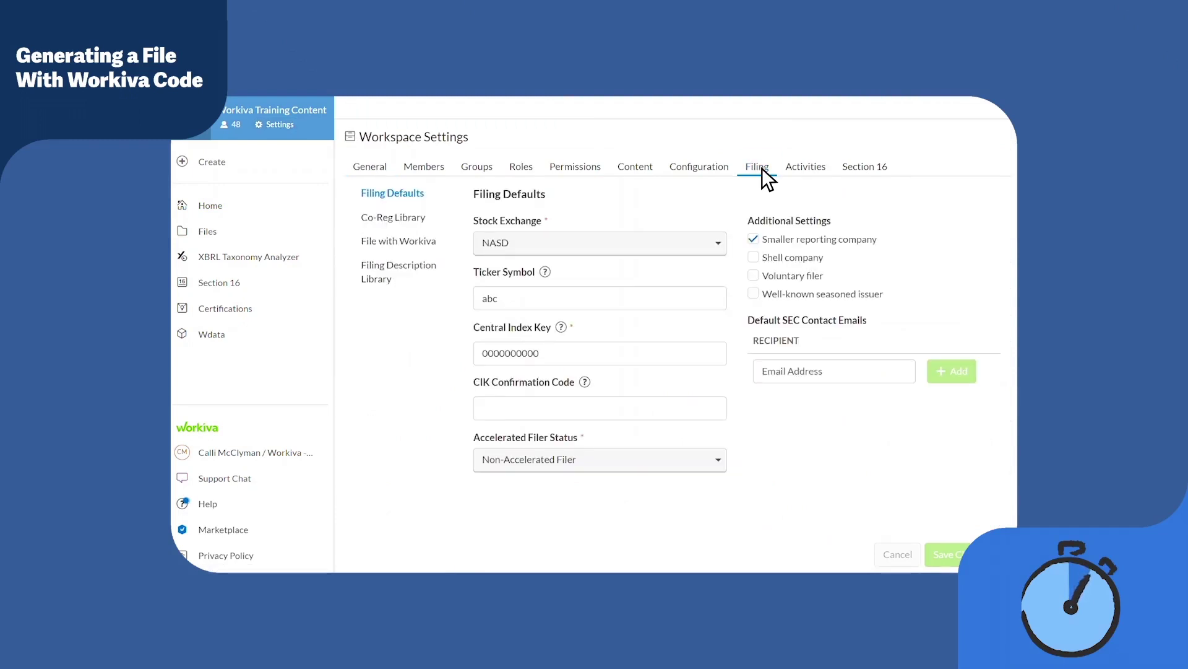
Show the File with Workiva page with account details and the filing code field.
click(395, 245)
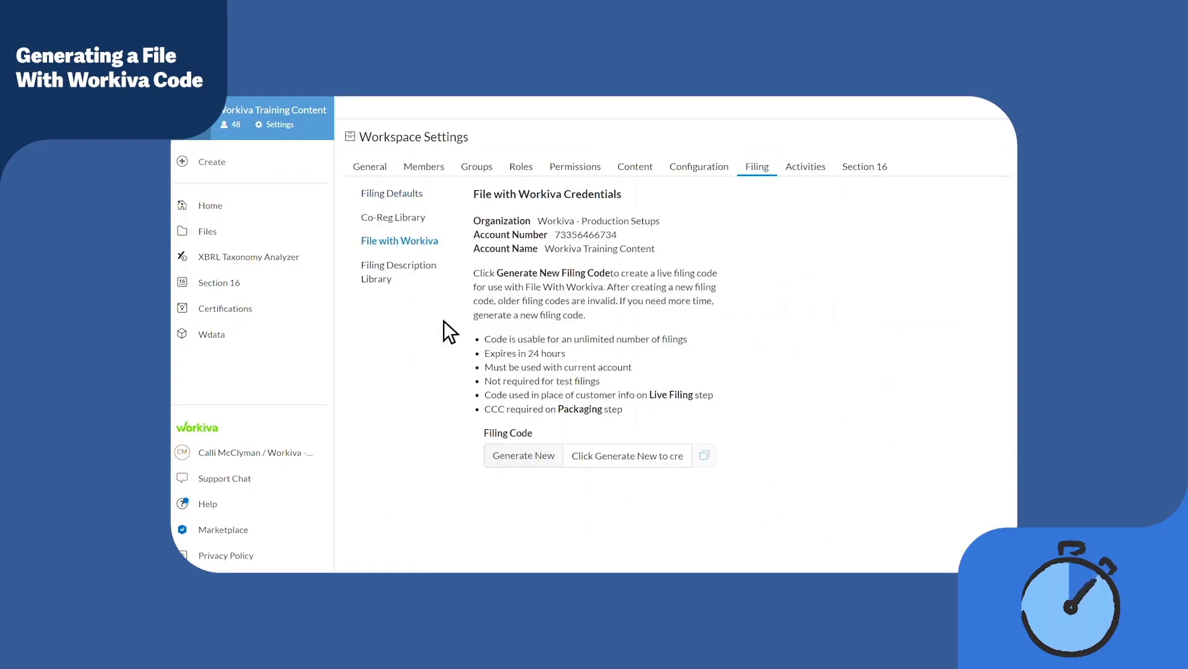